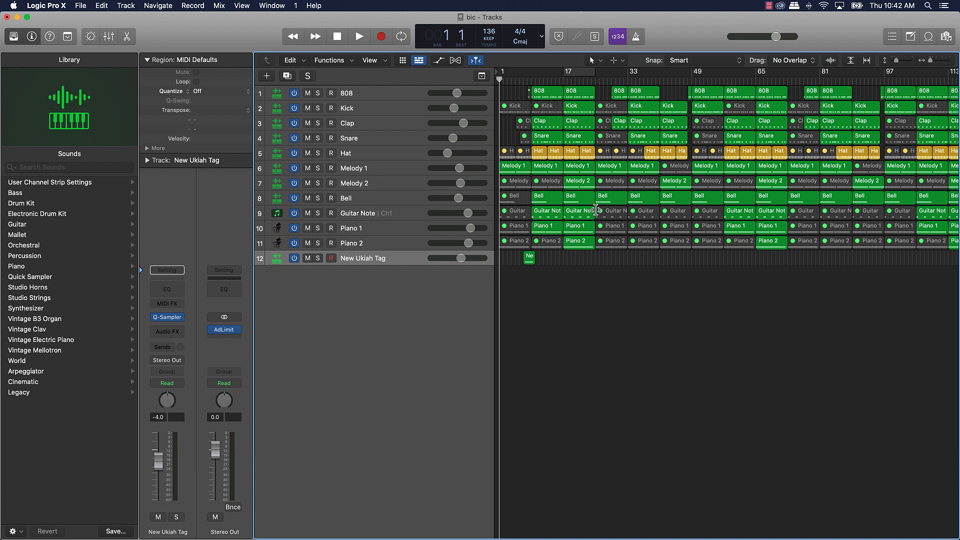
{"action": "mouse_move", "coordinate": [642, 535]}
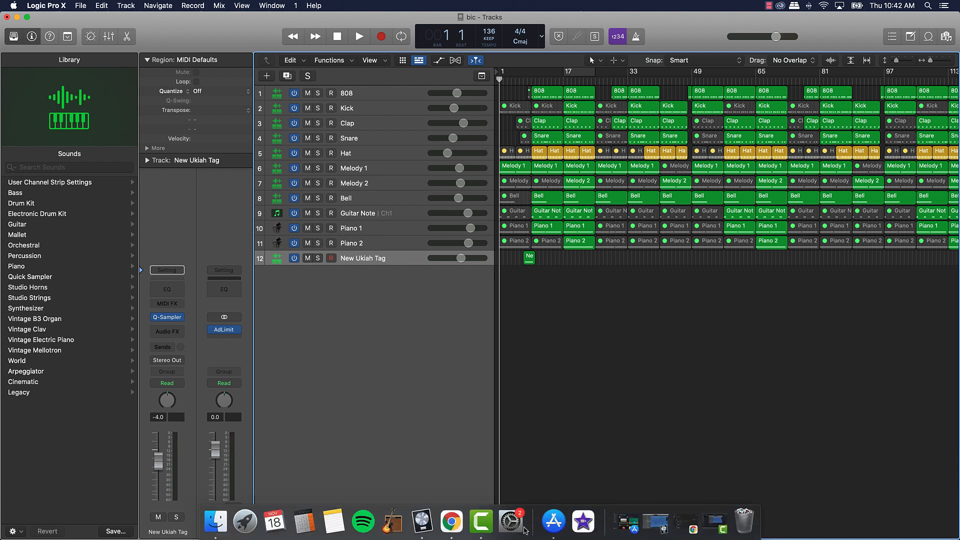
{"action": "left_click", "coordinate": [450, 524]}
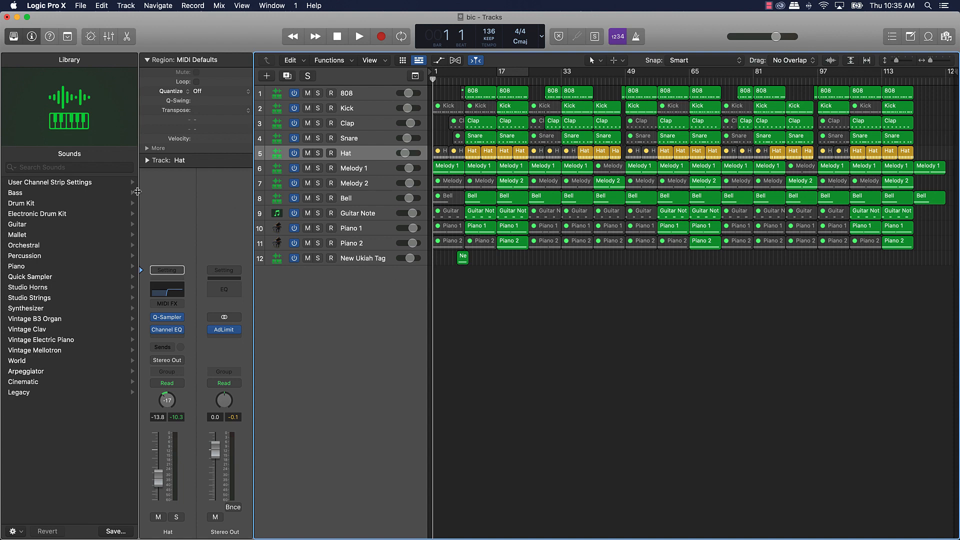
{"action": "left_click", "coordinate": [81, 6]}
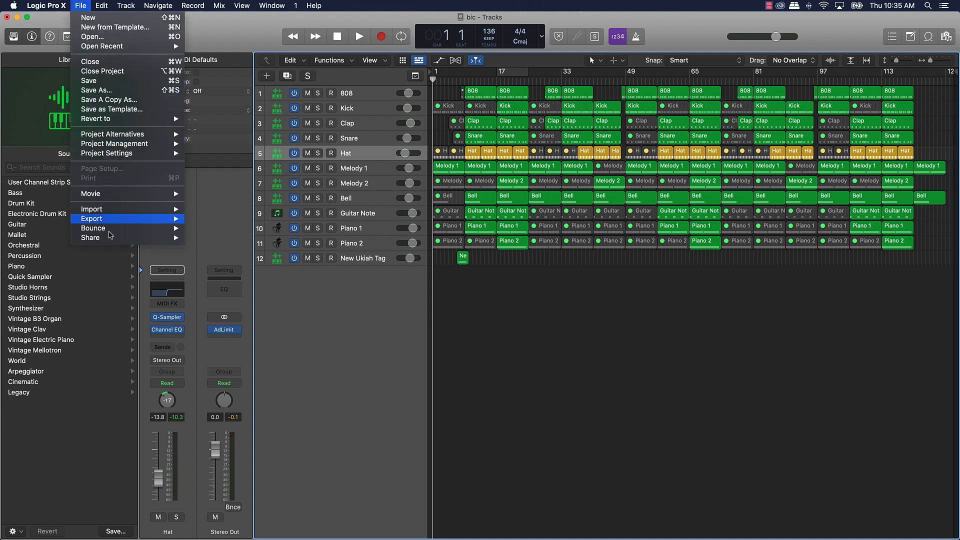
{"action": "mouse_move", "coordinate": [150, 219]}
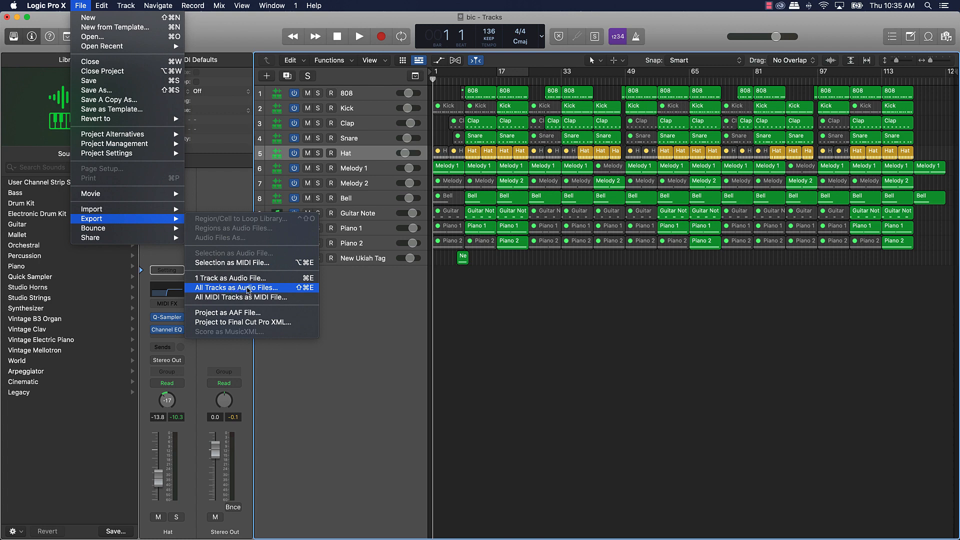
{"action": "left_click", "coordinate": [548, 318]}
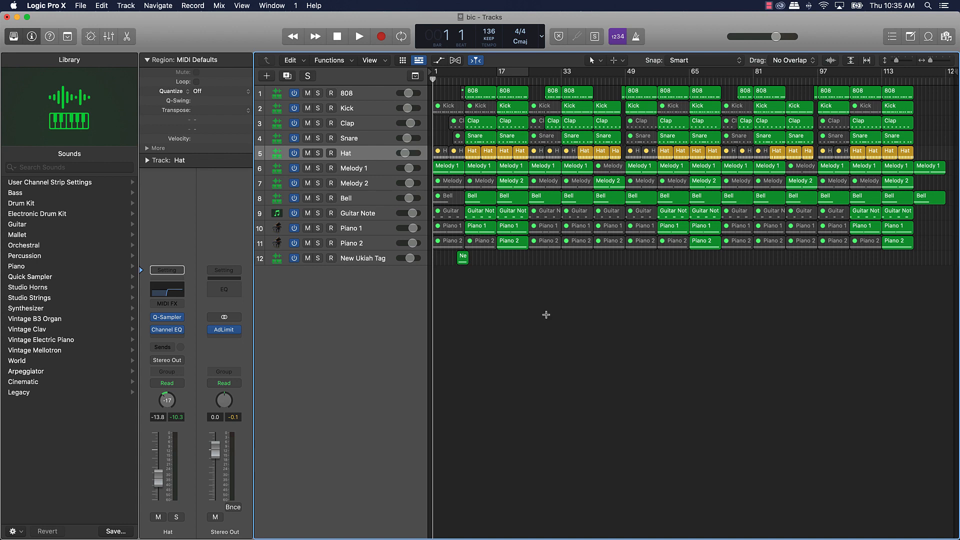
Step: Set up an export of all tracks as audio files with "Bic -" as the custom filename prefix
{"action": "key", "text": "super+shift+e"}
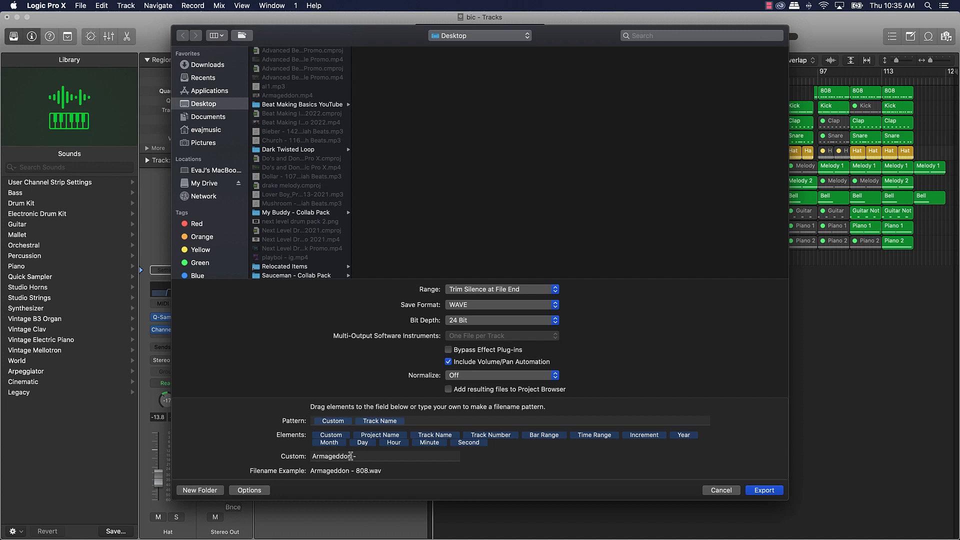
{"action": "left_click_drag", "start_coordinate": [351, 456], "coordinate": [305, 453]}
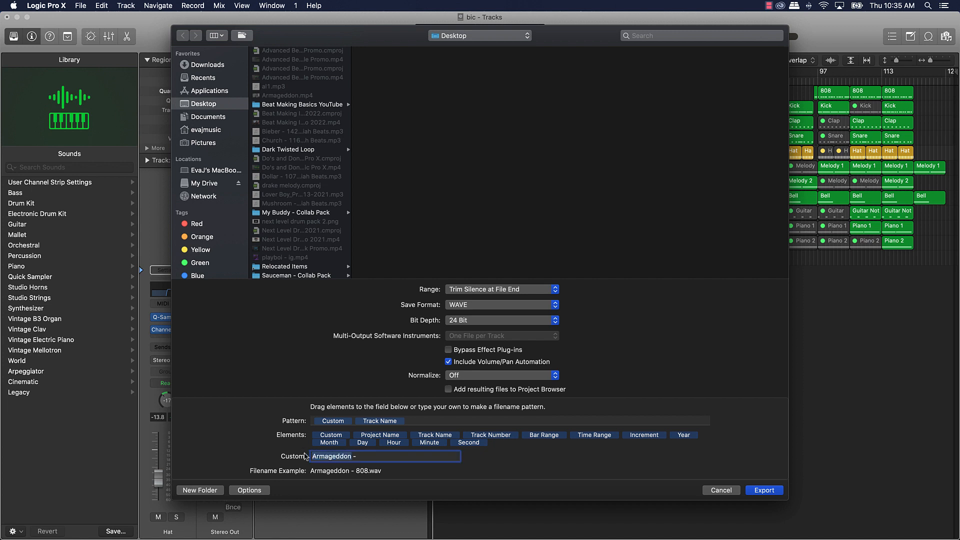
{"action": "type", "text": "Bic"}
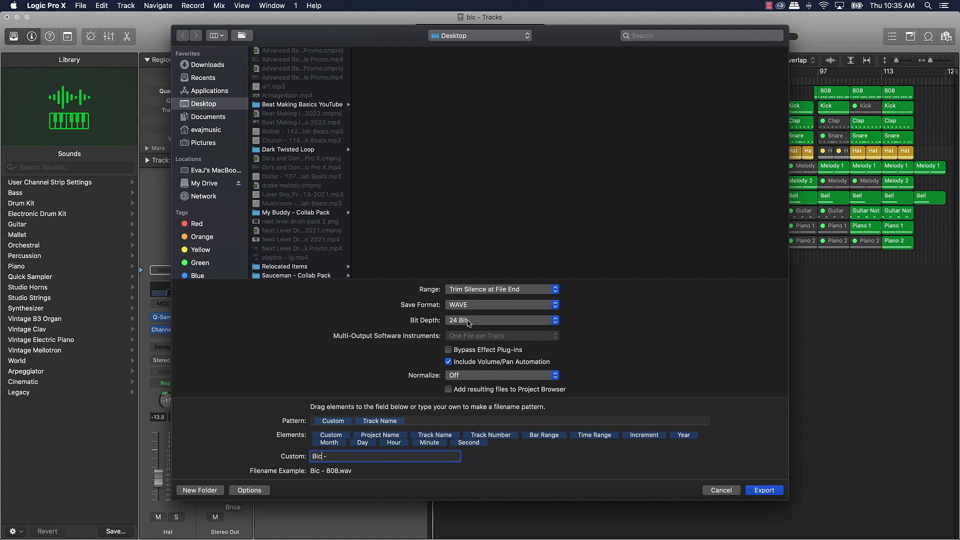
Step: Create a Desktop folder named "Bic - Stems - Ruff" and export the tracks into it as 24-bit WAVE files
{"action": "left_click", "coordinate": [190, 494]}
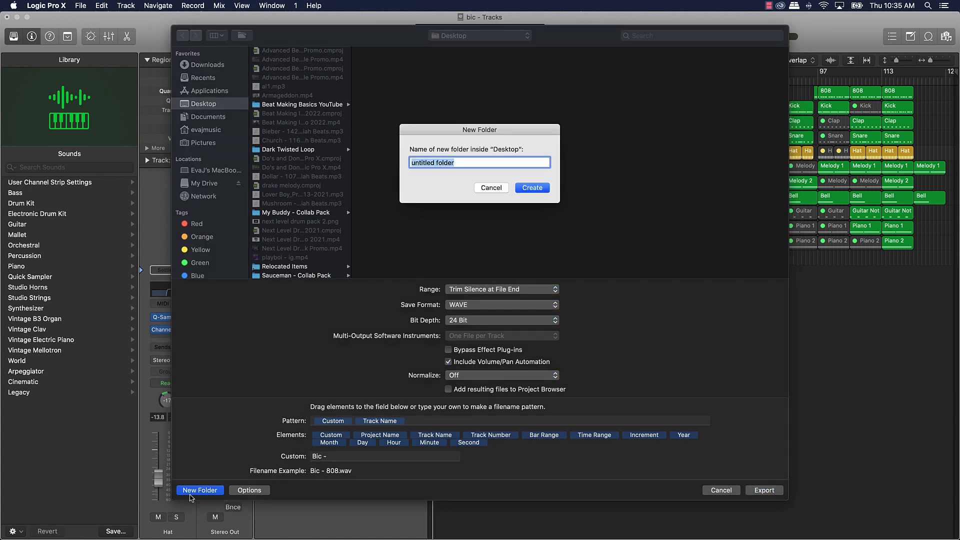
{"action": "type", "text": "Bic - Stems - Ruff"}
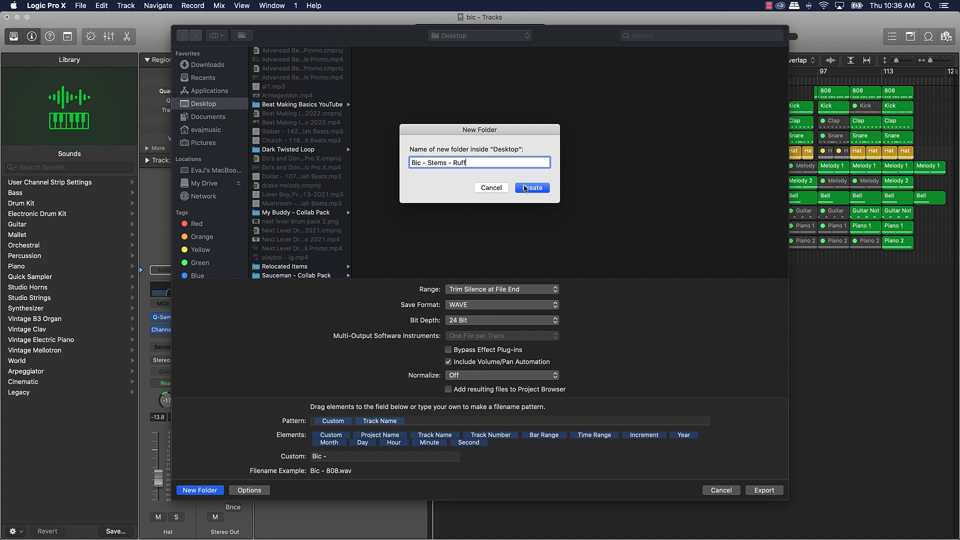
{"action": "left_click", "coordinate": [526, 188]}
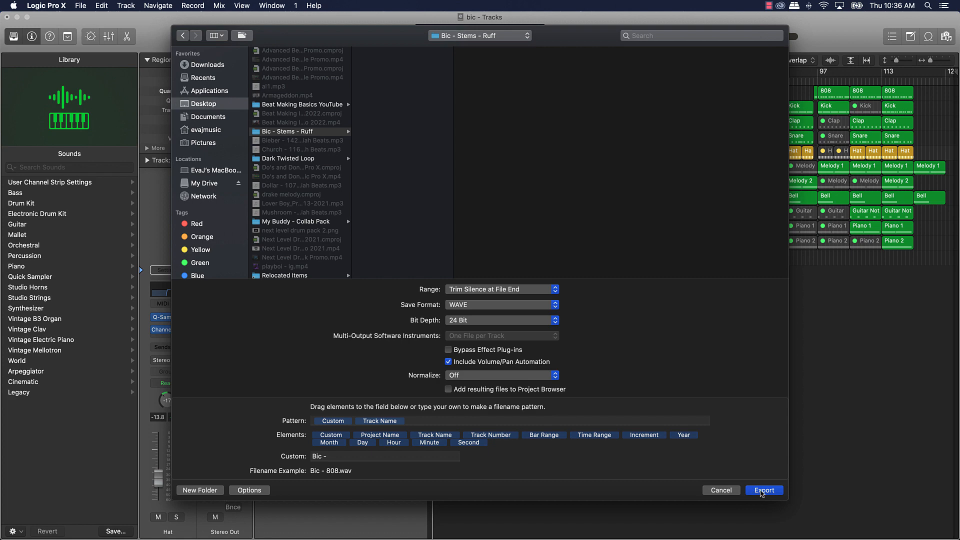
{"action": "left_click", "coordinate": [759, 491]}
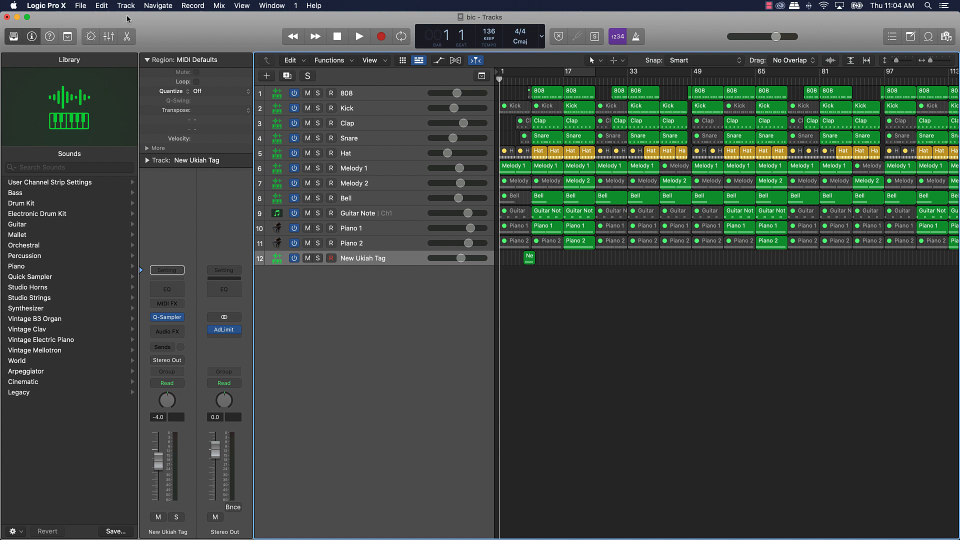
Step: Save the project under the new name bic2
{"action": "key", "text": "super+shift+s"}
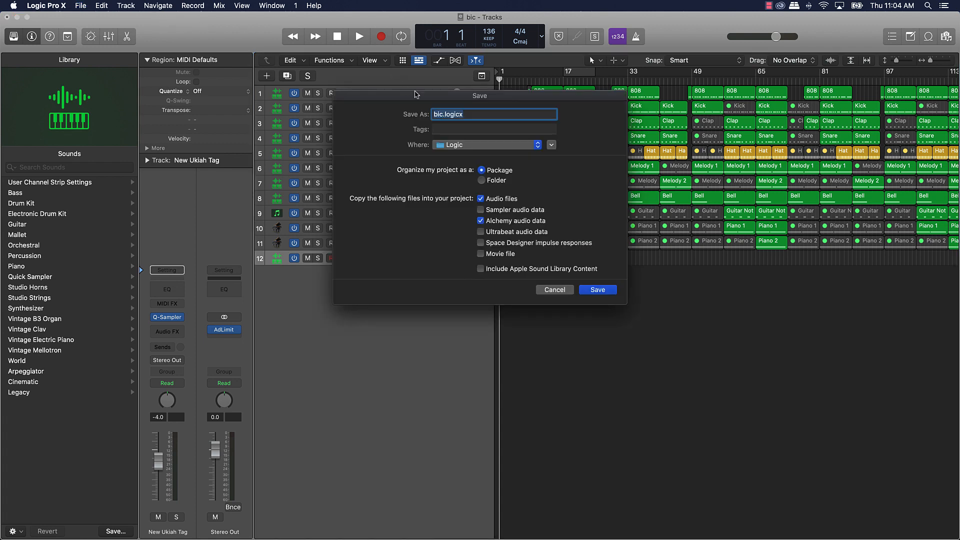
{"action": "left_click", "coordinate": [435, 114]}
{"action": "type", "text": "2"}
{"action": "key", "text": "Return"}
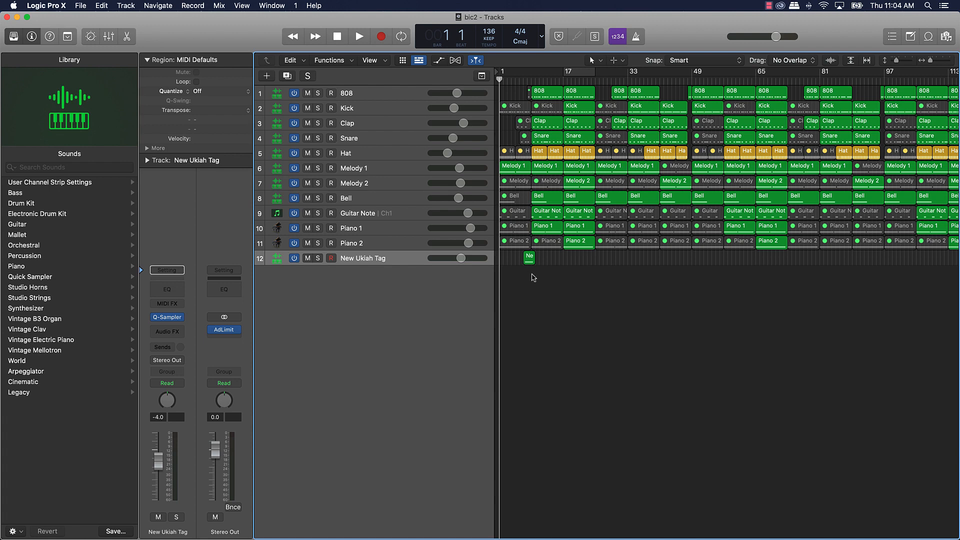
Step: Delete all regions from the arrangement and remove all twelve existing tracks, from 808 to New Ukiah Tag
{"action": "key", "text": "super+a"}
{"action": "key", "text": "Delete"}
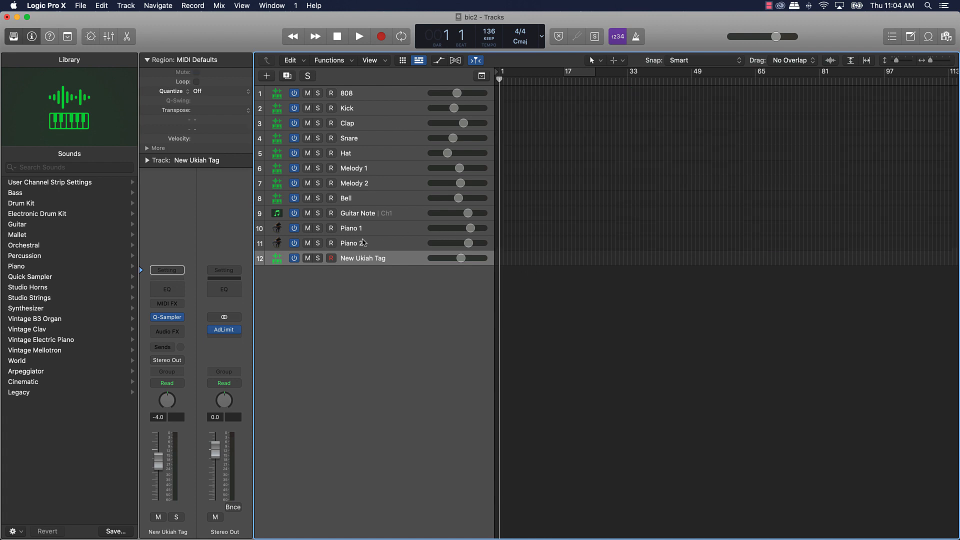
{"action": "left_click", "coordinate": [375, 97], "text": "shift"}
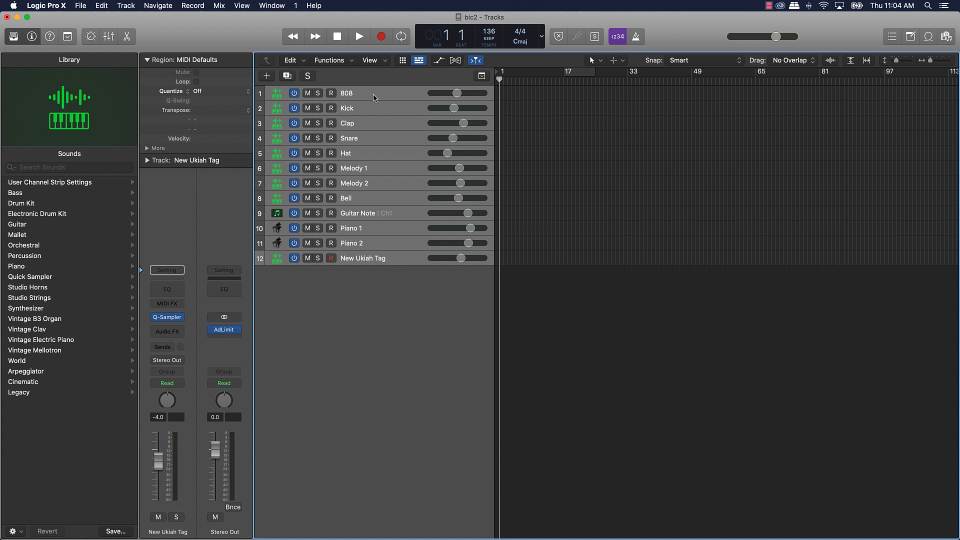
{"action": "key", "text": "super+BackSpace"}
Step: Create one new audio track using Input 1 and mute it
{"action": "left_click", "coordinate": [473, 49]}
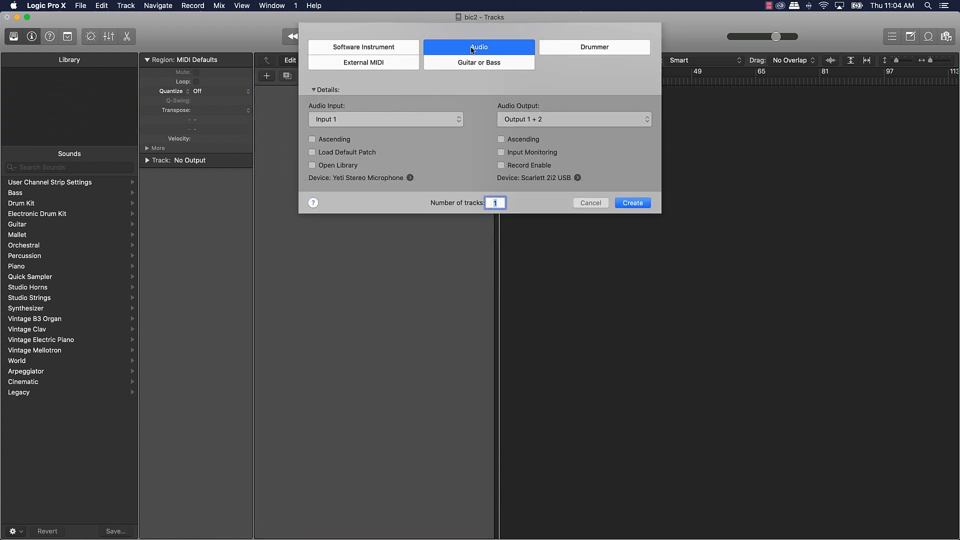
{"action": "left_click", "coordinate": [632, 202]}
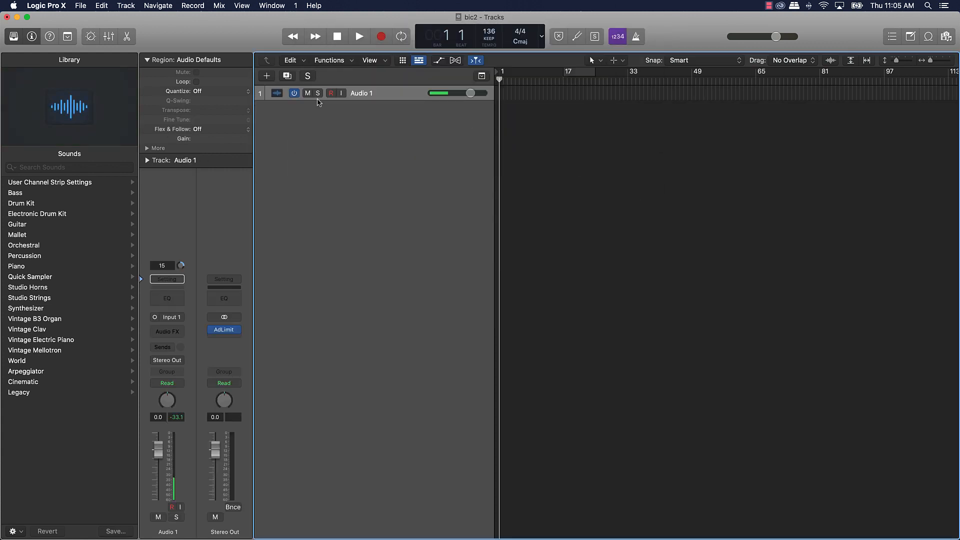
{"action": "left_click", "coordinate": [307, 93]}
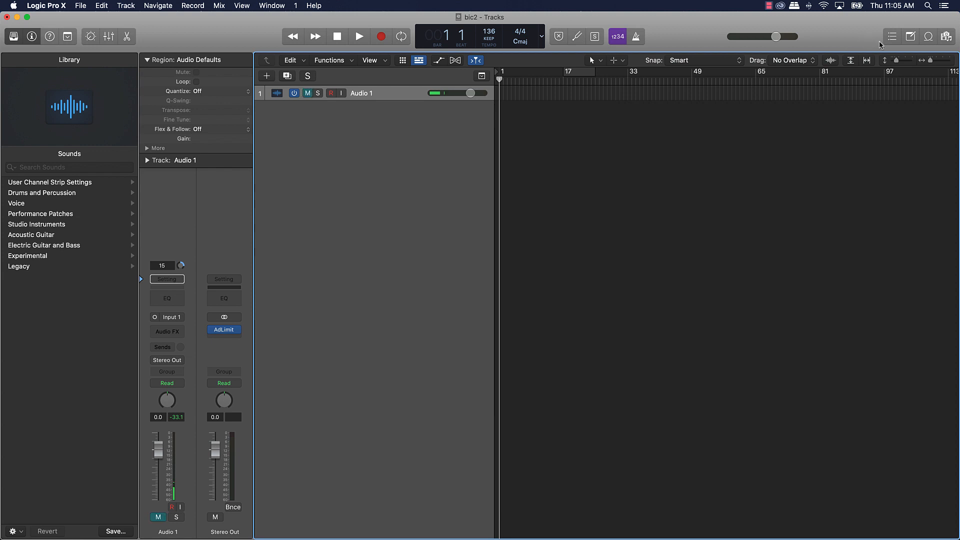
Step: Browse all files to the Desktop and open the "Bic - Stems - Ruff" folder
{"action": "left_click", "coordinate": [945, 37]}
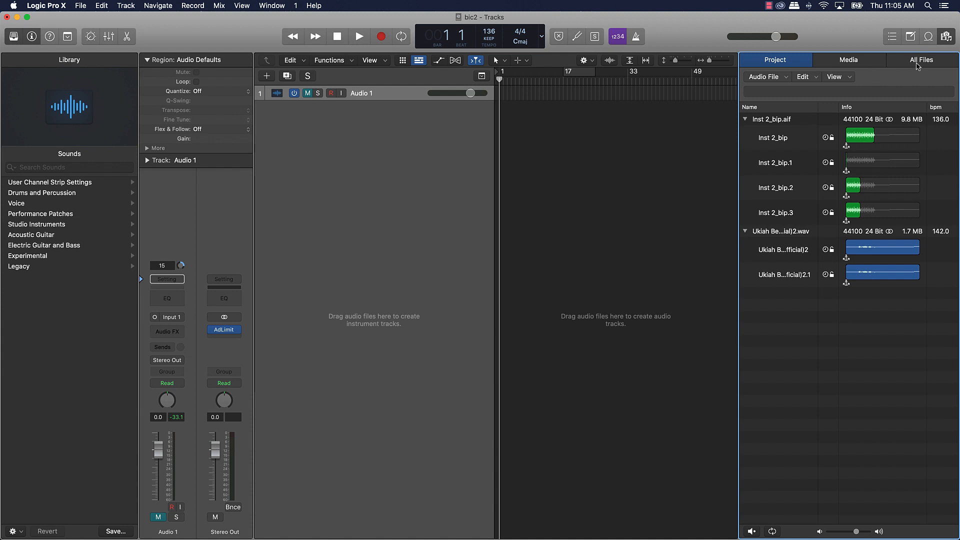
{"action": "left_click", "coordinate": [918, 63]}
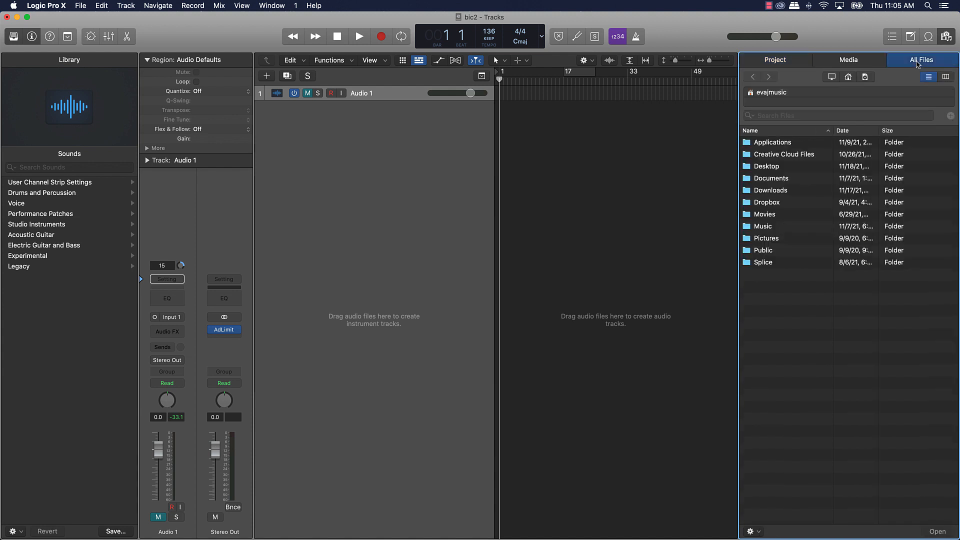
{"action": "double_click", "coordinate": [781, 167]}
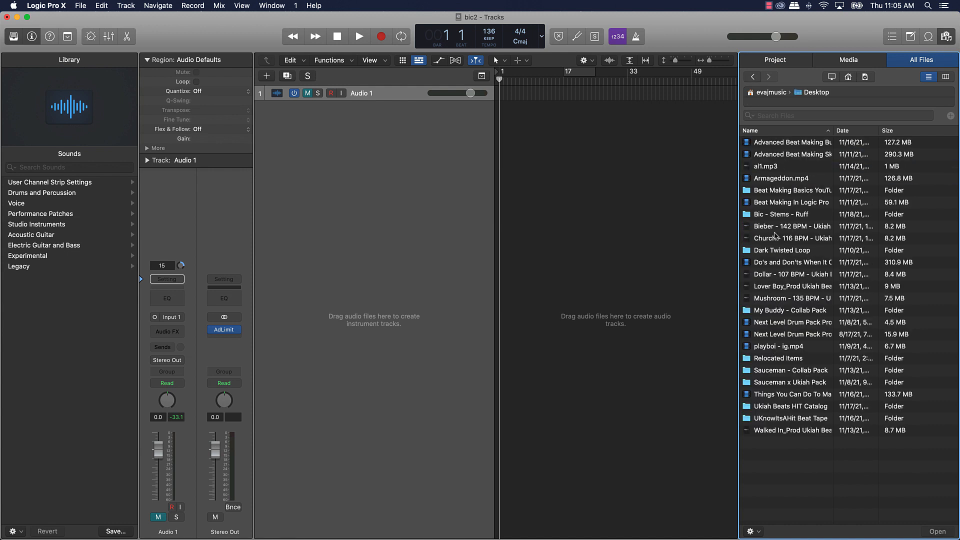
{"action": "left_click", "coordinate": [774, 218]}
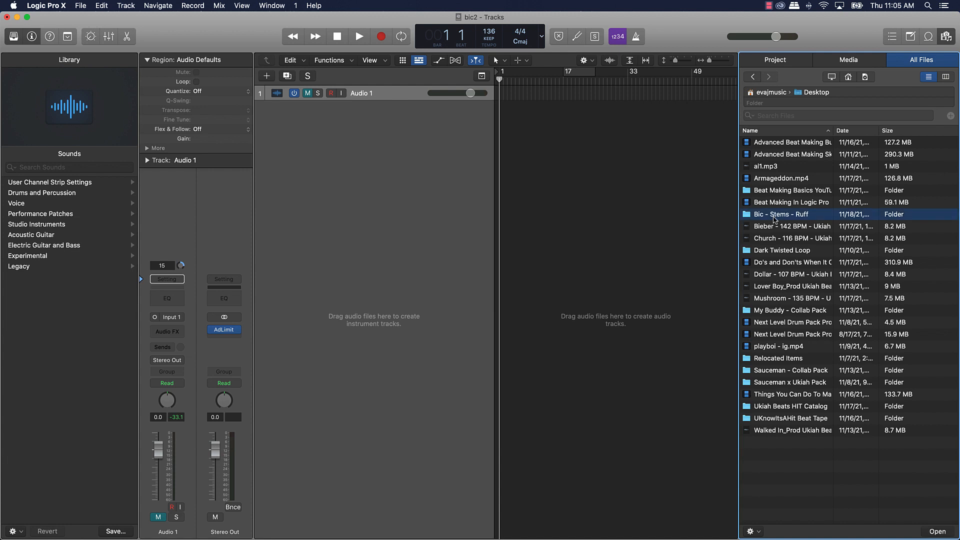
{"action": "double_click", "coordinate": [774, 218]}
Step: Add all twelve Bic stems below Audio 1 at bar 1 with Use existing tracks, and move Bic - New Ukiah Tag below Bic - Snare
{"action": "left_click_drag", "start_coordinate": [790, 314], "coordinate": [499, 141]}
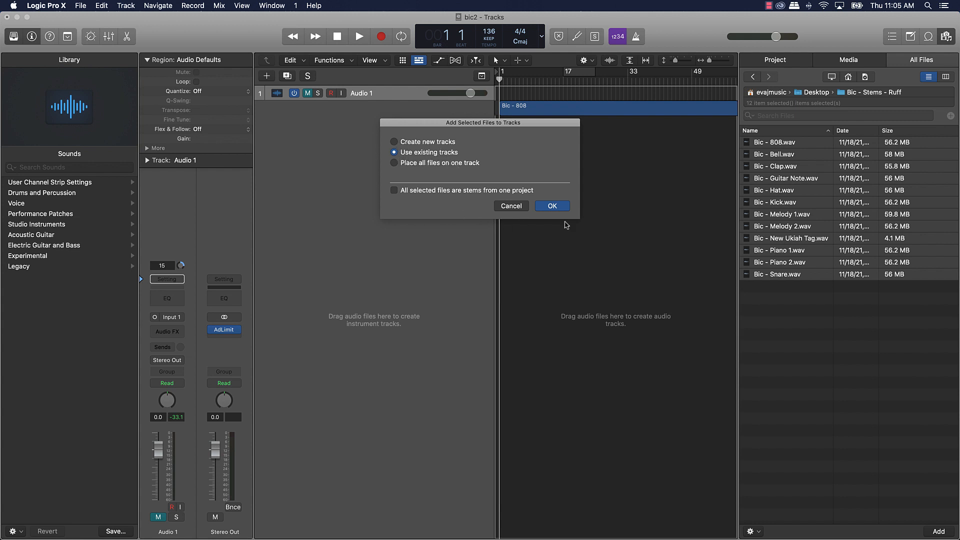
{"action": "left_click", "coordinate": [562, 207]}
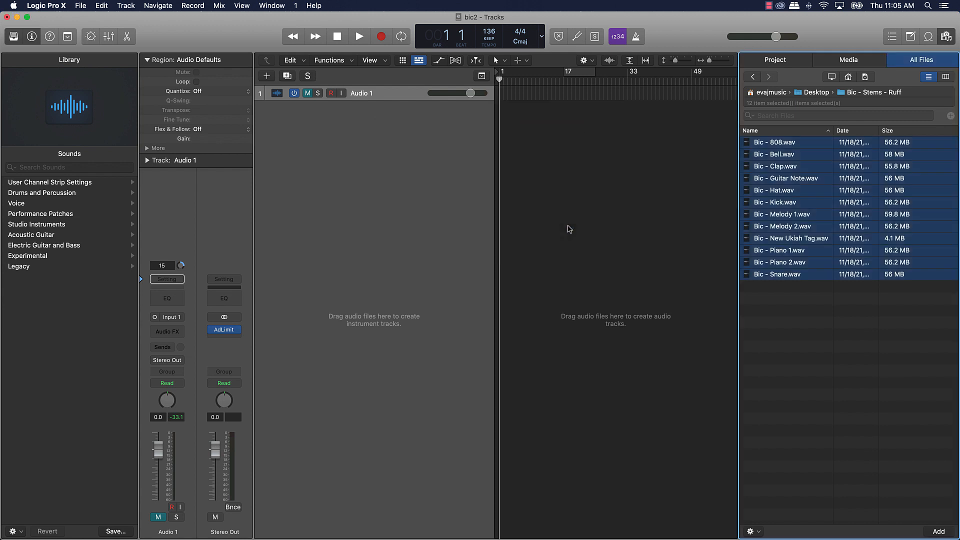
{"action": "left_click", "coordinate": [527, 305]}
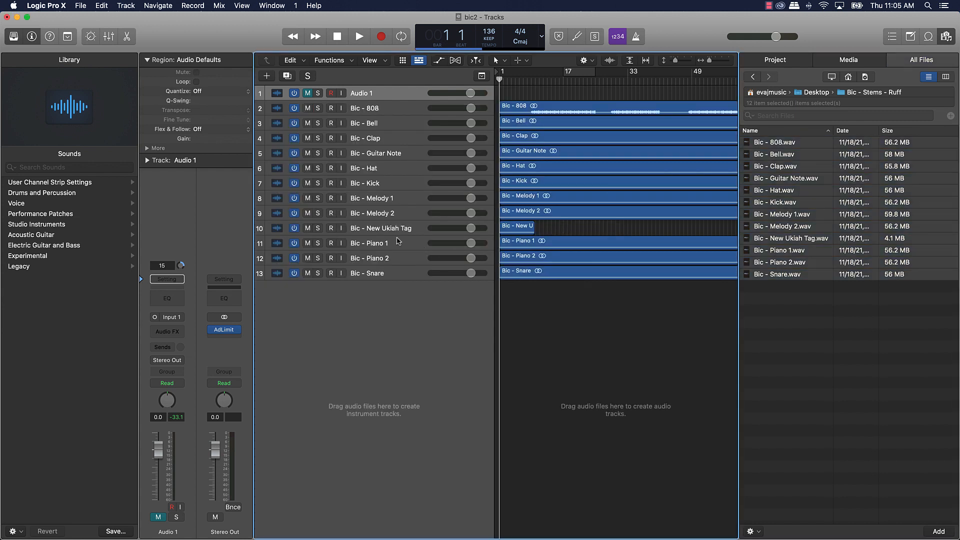
{"action": "left_click_drag", "start_coordinate": [400, 230], "coordinate": [400, 280]}
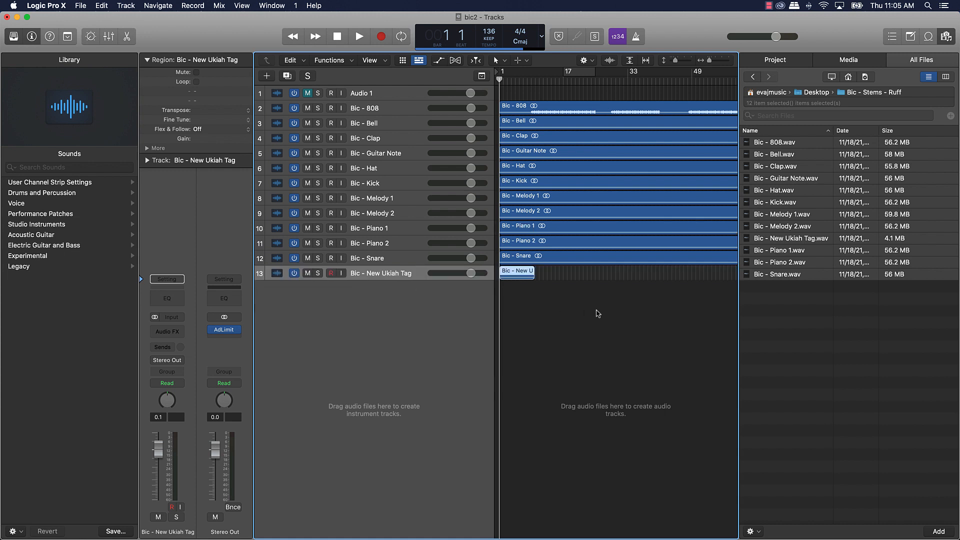
{"action": "left_click", "coordinate": [602, 313]}
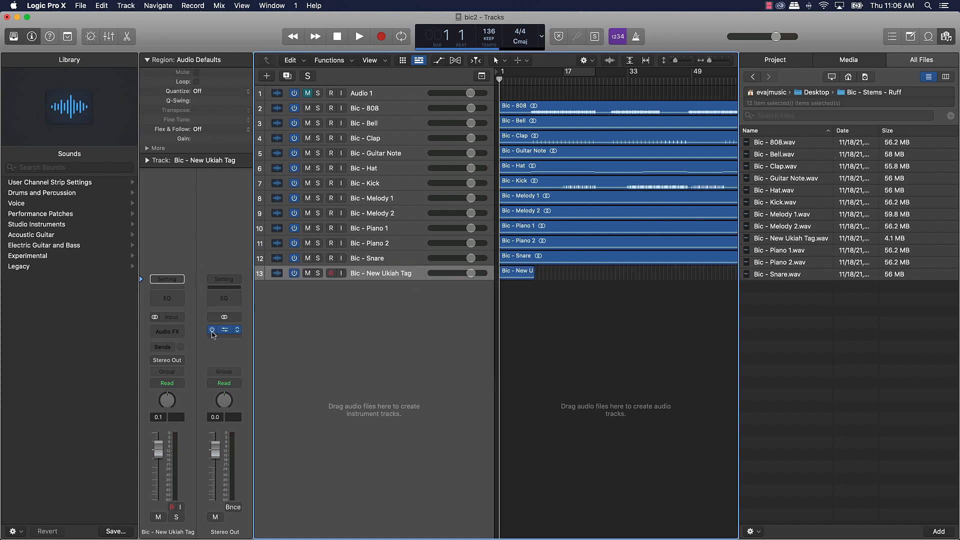
Step: Bypass the AdLimit plug-in on Stereo Out and delete the empty Audio 1 track
{"action": "left_click", "coordinate": [404, 96]}
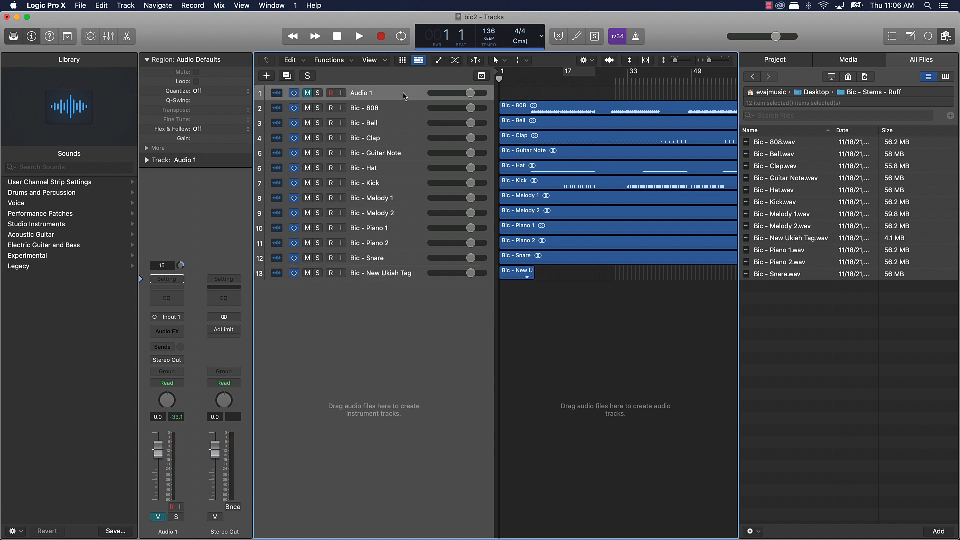
{"action": "key", "text": "super+BackSpace"}
{"action": "left_click", "coordinate": [599, 335]}
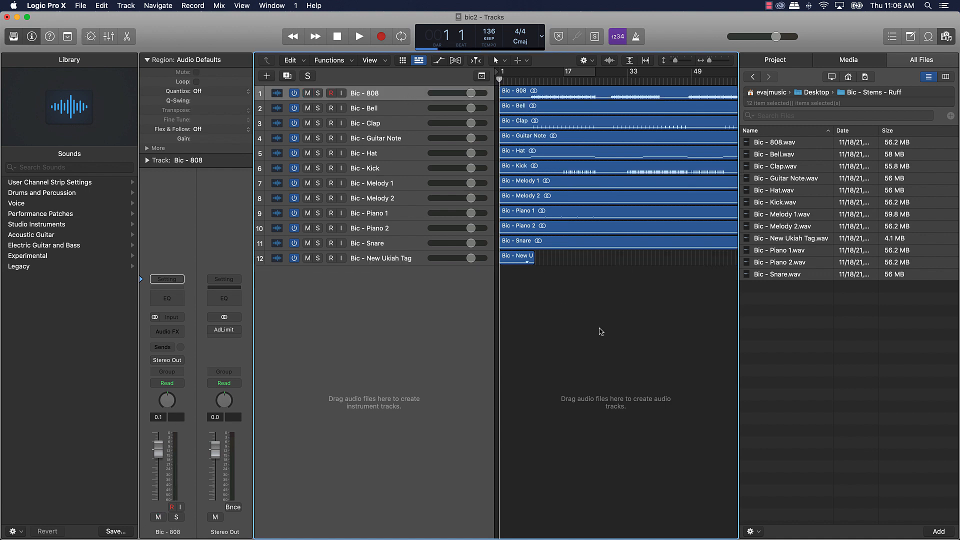
Step: Close the file browser and enlarge the track rows to inspect the stem waveforms across the whole arrangement
{"action": "left_click", "coordinate": [942, 40]}
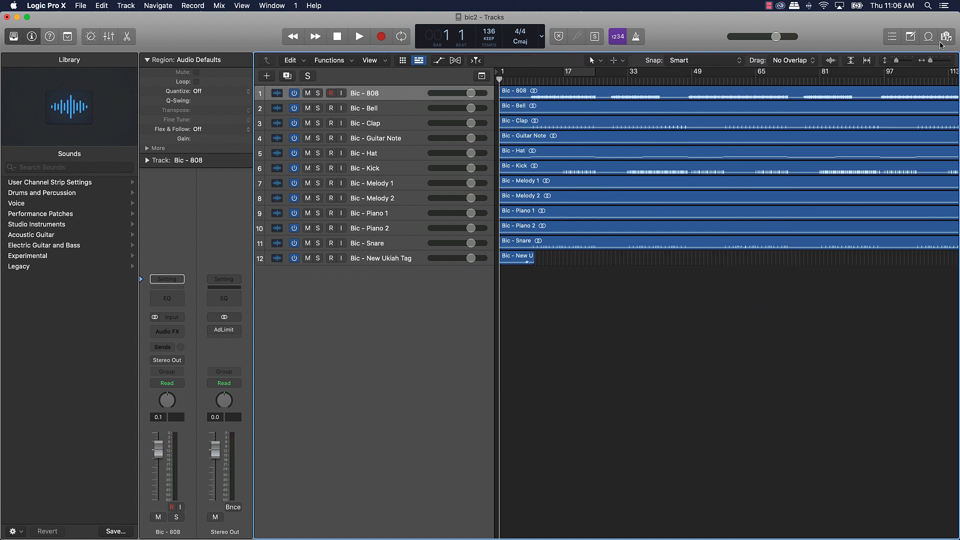
{"action": "scroll", "coordinate": [645, 209], "scroll_direction": "up", "scroll_amount": 5}
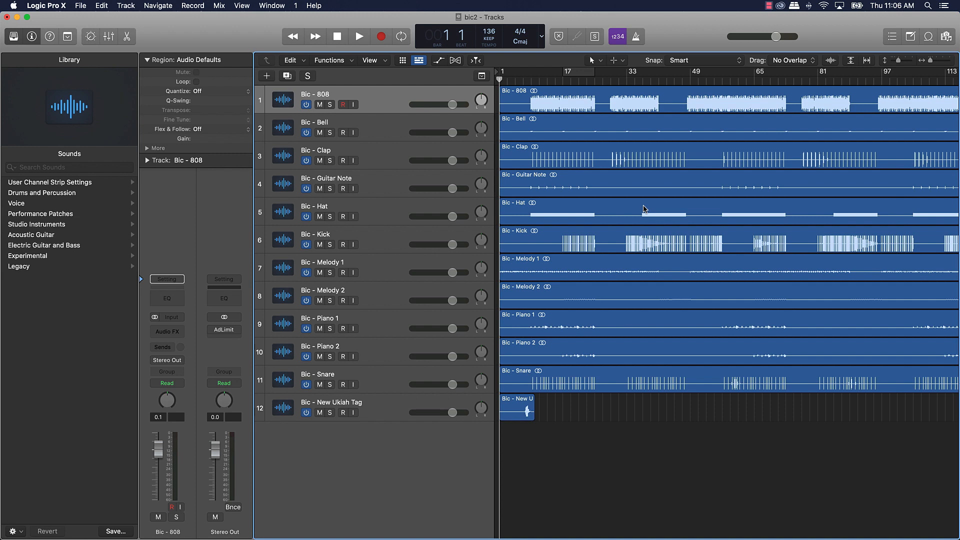
{"action": "scroll", "coordinate": [650, 208], "scroll_direction": "right", "scroll_amount": 5}
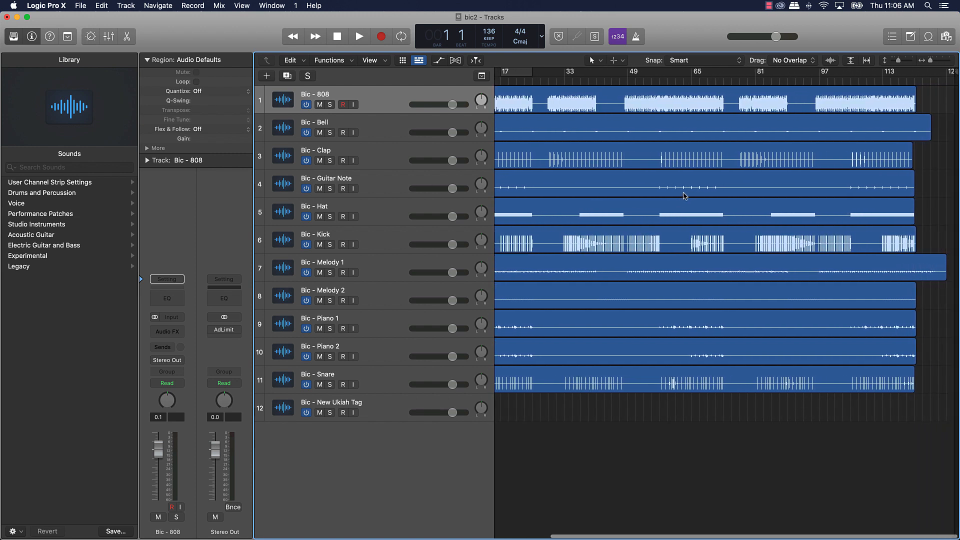
{"action": "scroll", "coordinate": [685, 196], "scroll_direction": "left", "scroll_amount": 5}
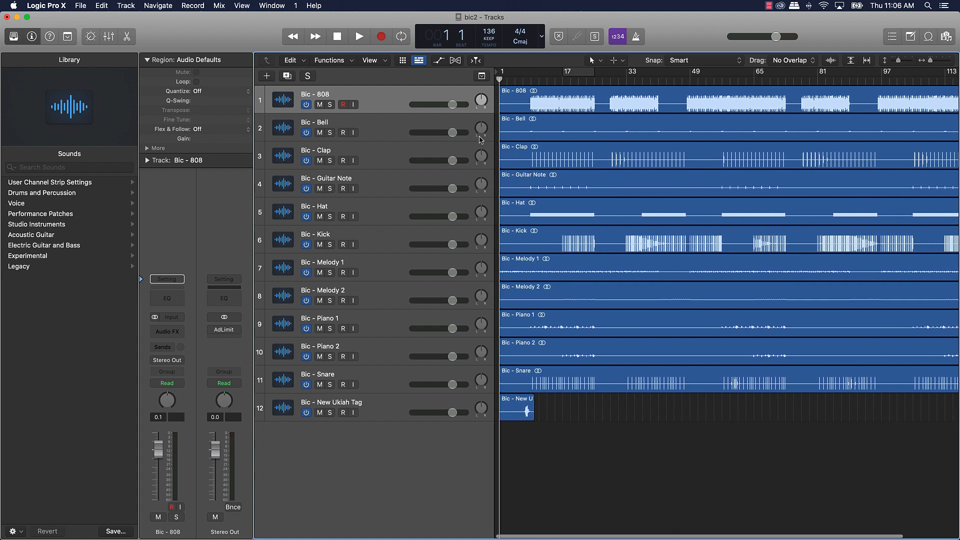
Step: Open the recent project bic.logicx while keeping bic2 open, and return its arrangement view to bar 1
{"action": "left_click", "coordinate": [81, 6]}
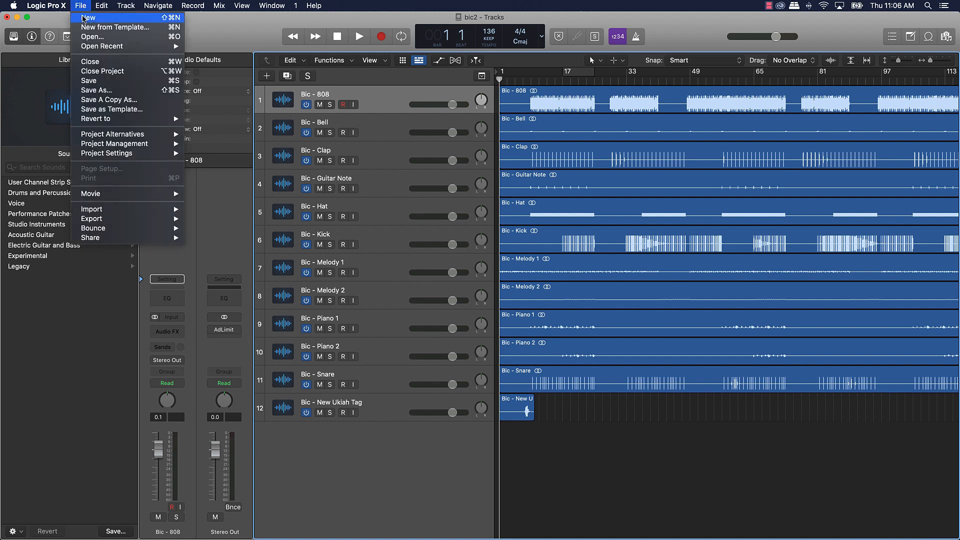
{"action": "mouse_move", "coordinate": [98, 47]}
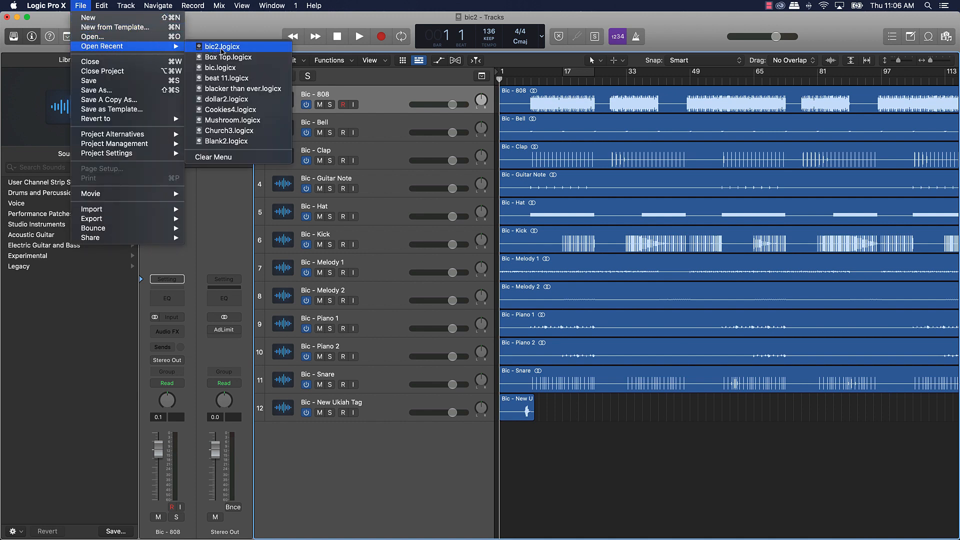
{"action": "left_click", "coordinate": [219, 67]}
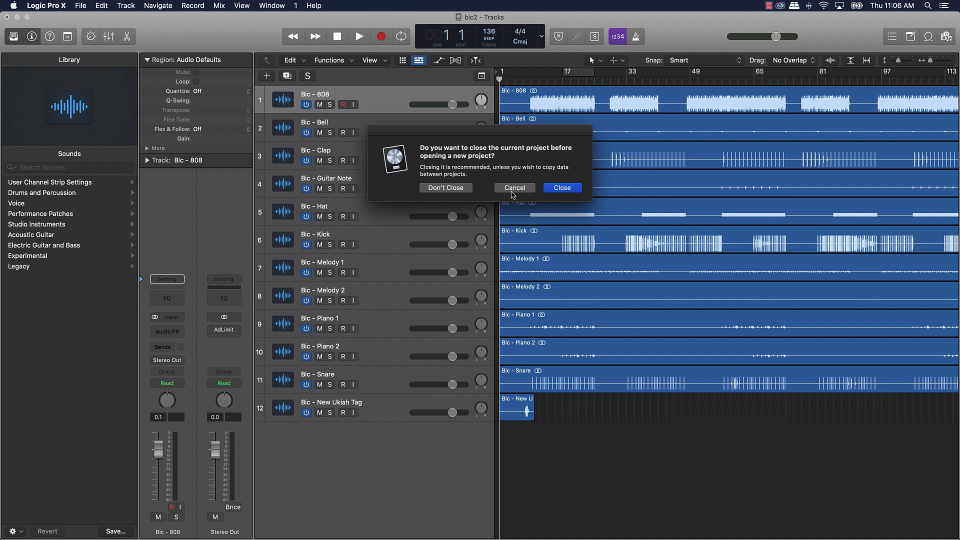
{"action": "left_click", "coordinate": [463, 188]}
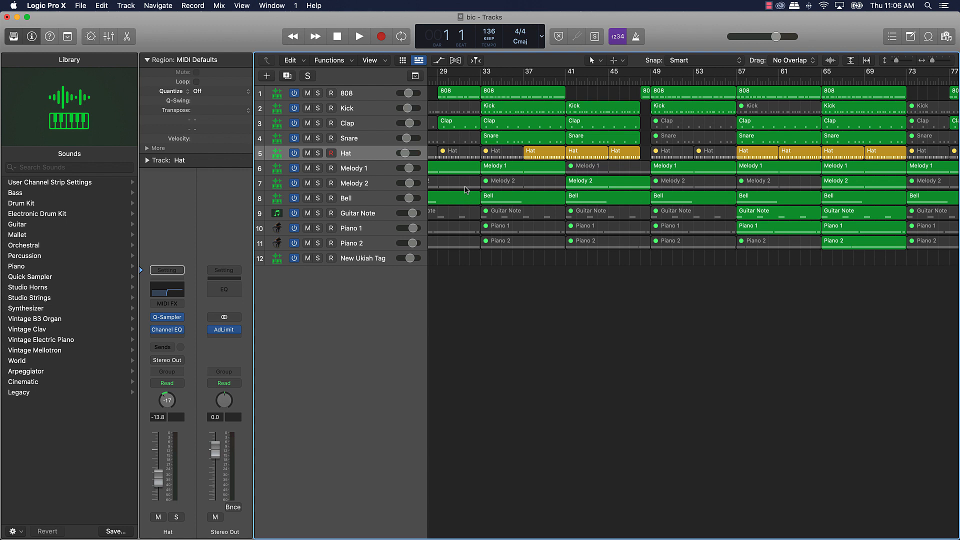
{"action": "key", "text": "Return"}
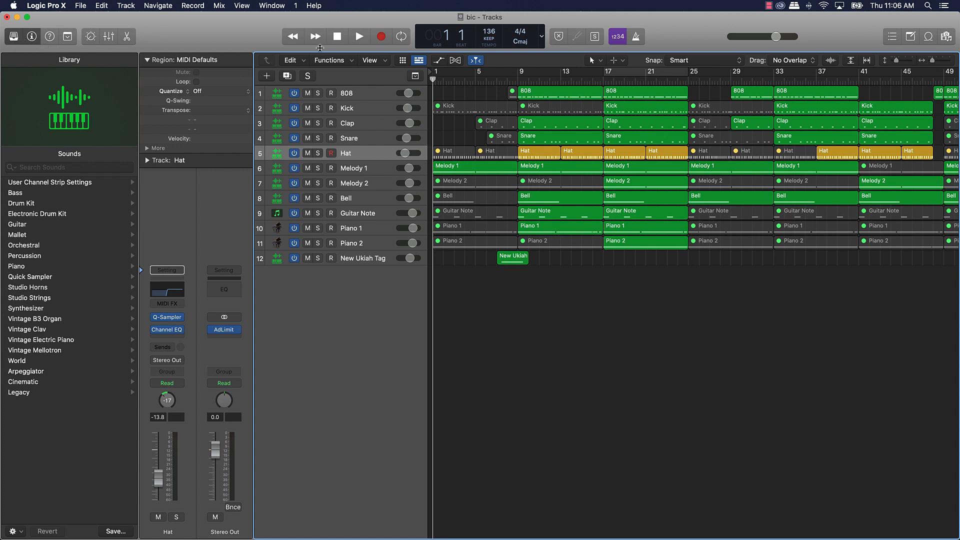
Step: Create one software instrument track with the Default Patch below Hat, and delete it again
{"action": "left_click", "coordinate": [265, 76]}
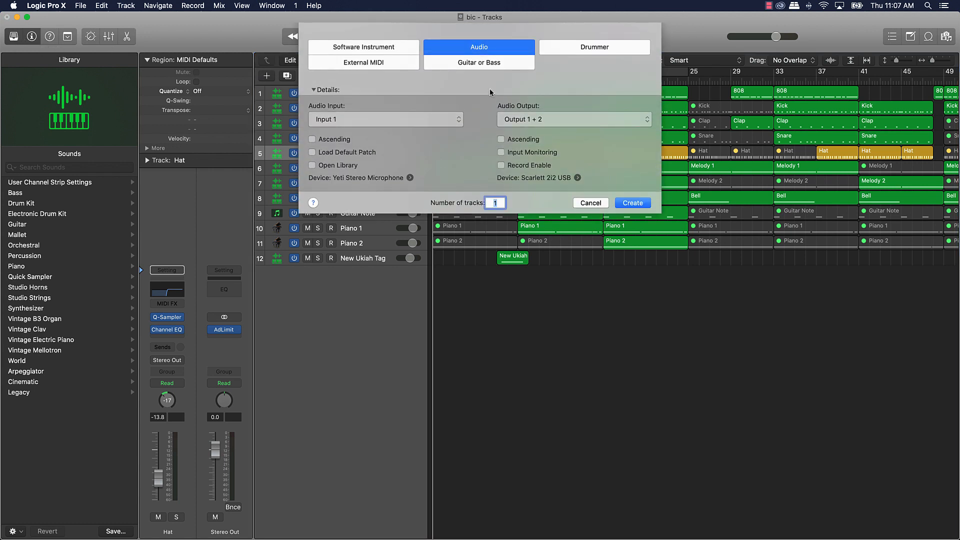
{"action": "left_click", "coordinate": [367, 50]}
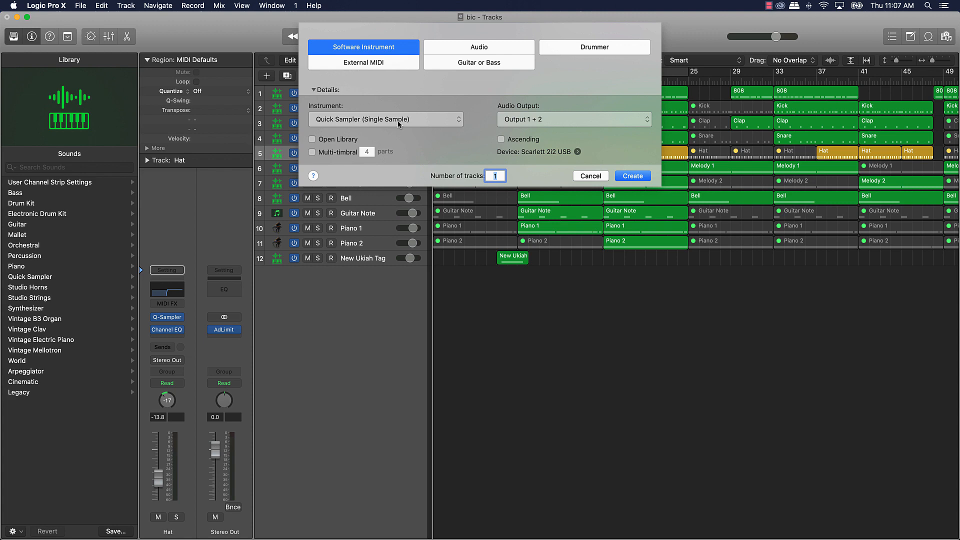
{"action": "left_click", "coordinate": [397, 121]}
{"action": "left_click", "coordinate": [362, 147]}
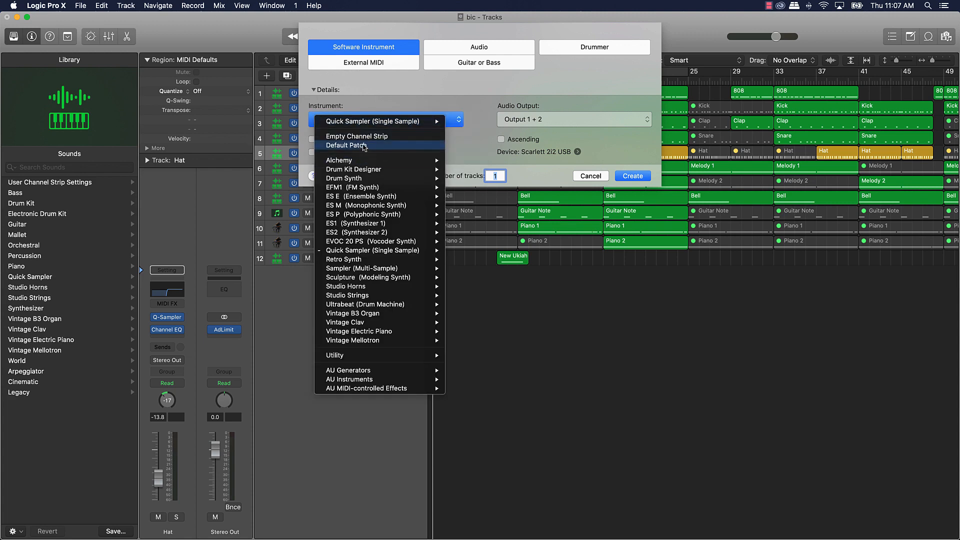
{"action": "left_click", "coordinate": [633, 176]}
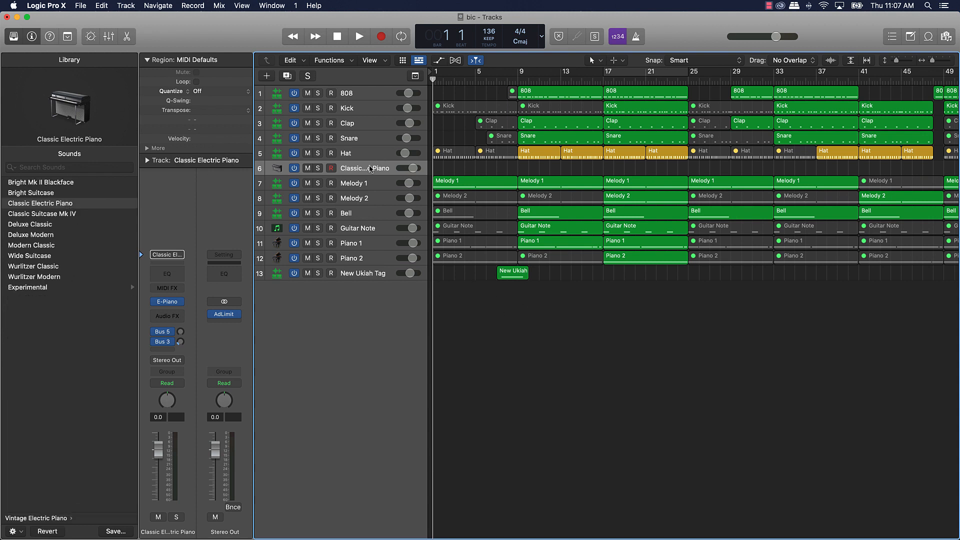
{"action": "key", "text": "super+BackSpace"}
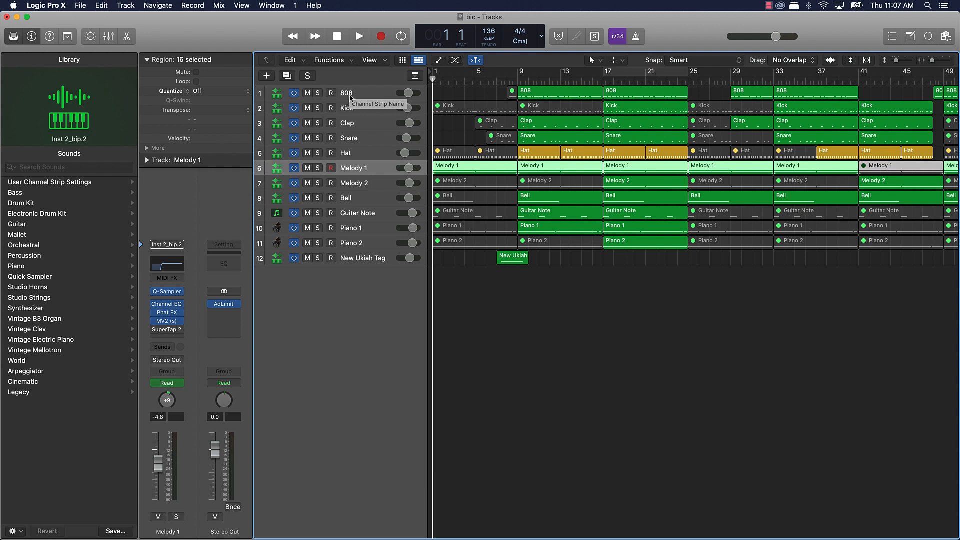
Step: Inspect the Quick Sampler instrument on the 808 track, close it and clear the region selection
{"action": "left_click", "coordinate": [351, 97]}
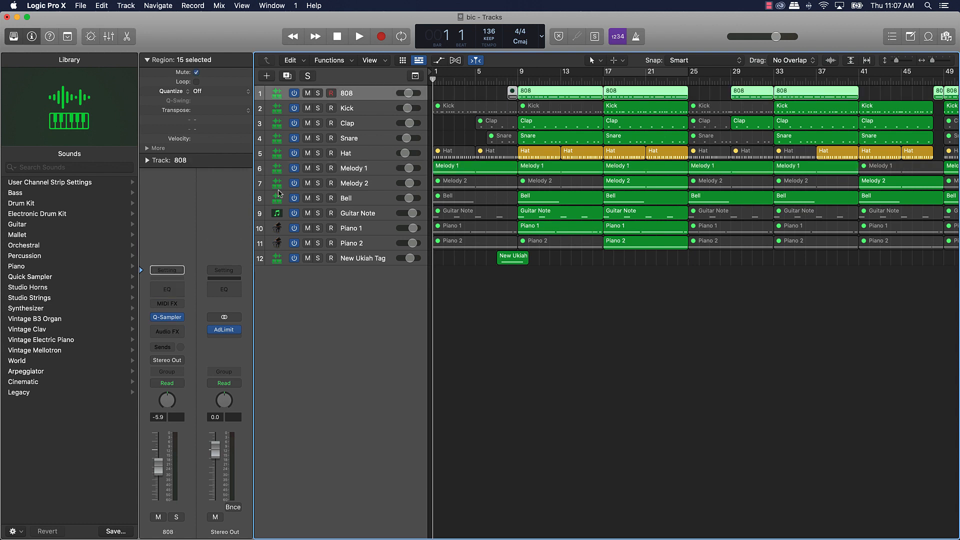
{"action": "mouse_move", "coordinate": [168, 319]}
{"action": "left_click", "coordinate": [168, 318]}
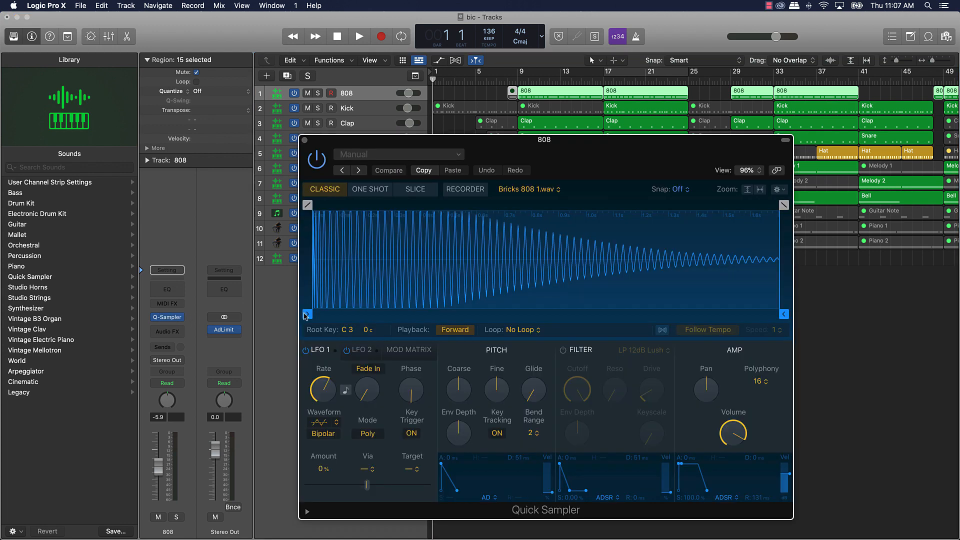
{"action": "left_click", "coordinate": [304, 141]}
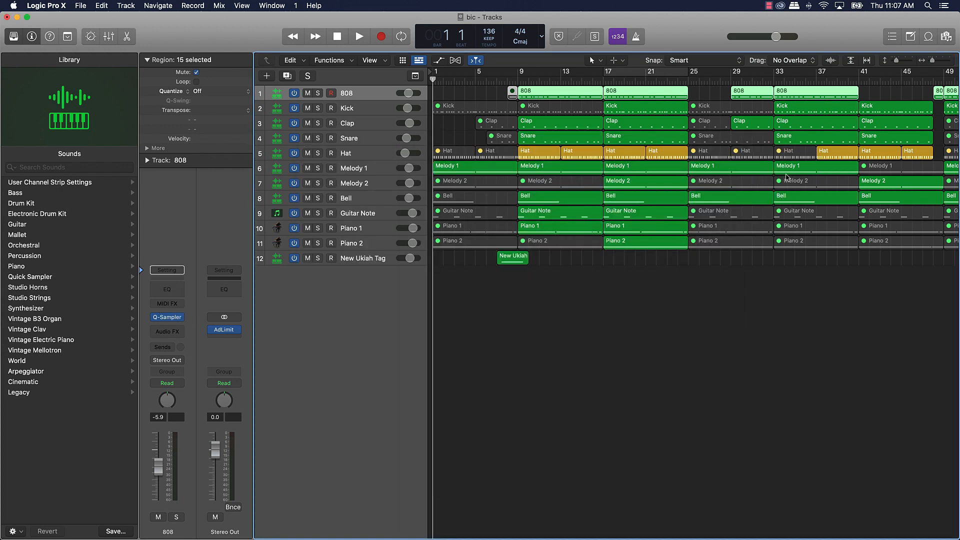
{"action": "left_click", "coordinate": [539, 319]}
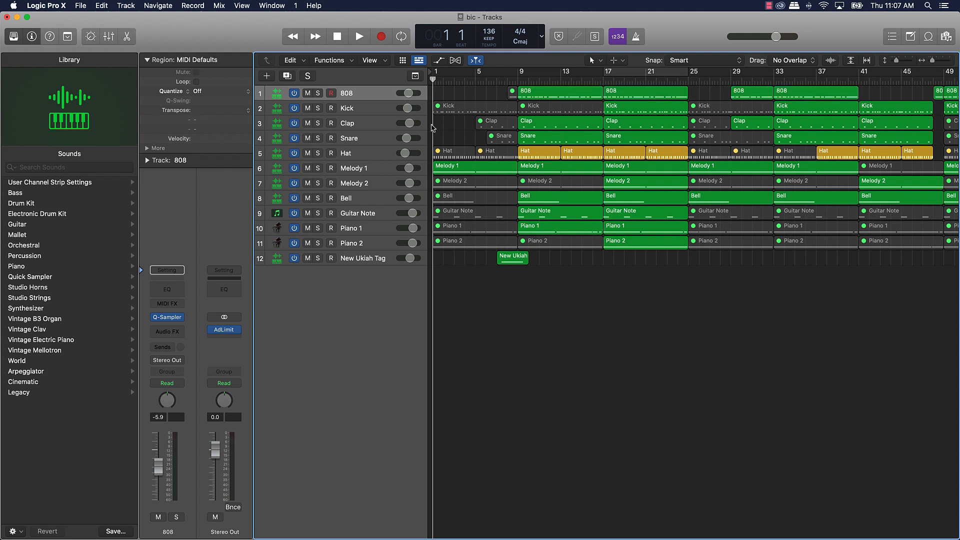
Step: Inspect the Quick Sampler settings of the Melody 1 track, close the plug-in and deselect its regions
{"action": "left_click", "coordinate": [371, 172]}
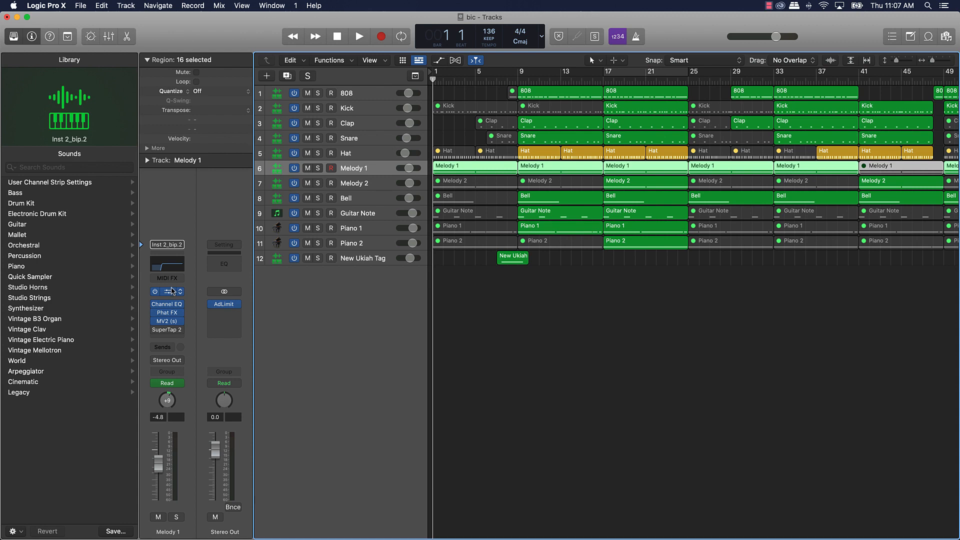
{"action": "left_click", "coordinate": [171, 292]}
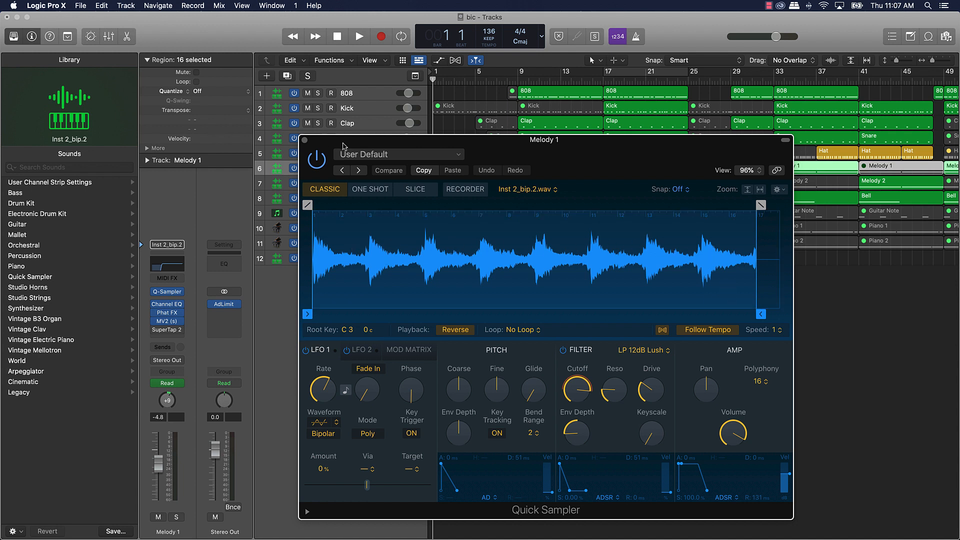
{"action": "left_click", "coordinate": [305, 142]}
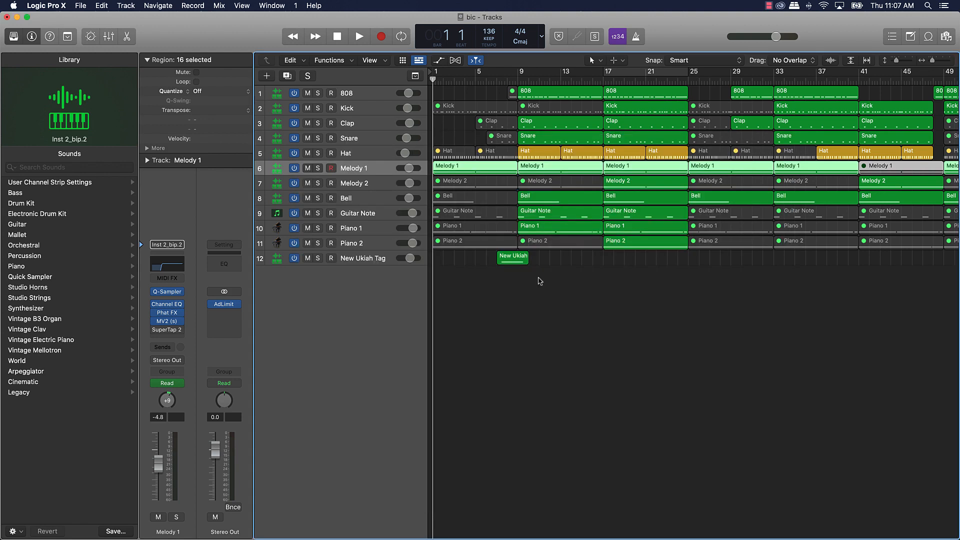
{"action": "left_click", "coordinate": [590, 317]}
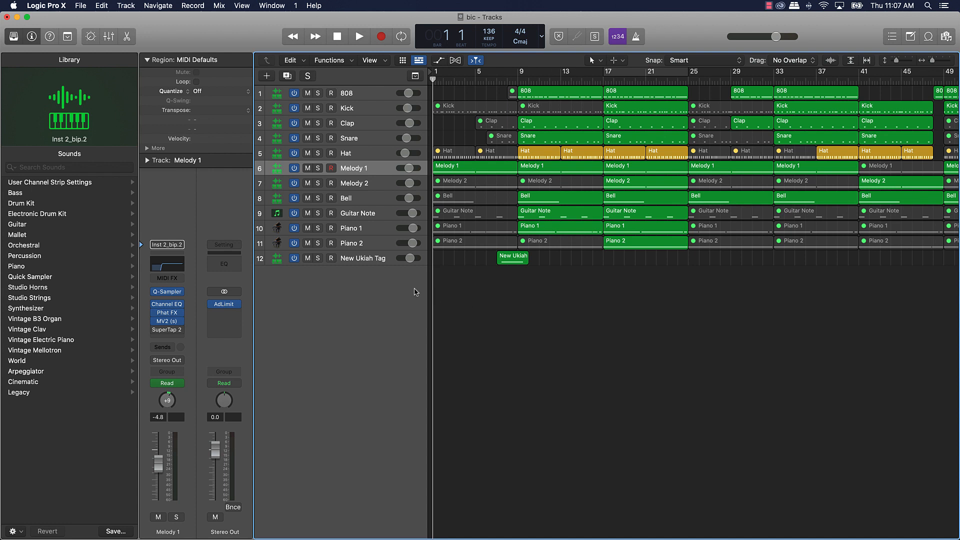
Step: Widen the track headers to lengthen the volume sliders and review the bic arrangement from start to end
{"action": "left_click_drag", "start_coordinate": [426, 282], "coordinate": [474, 279]}
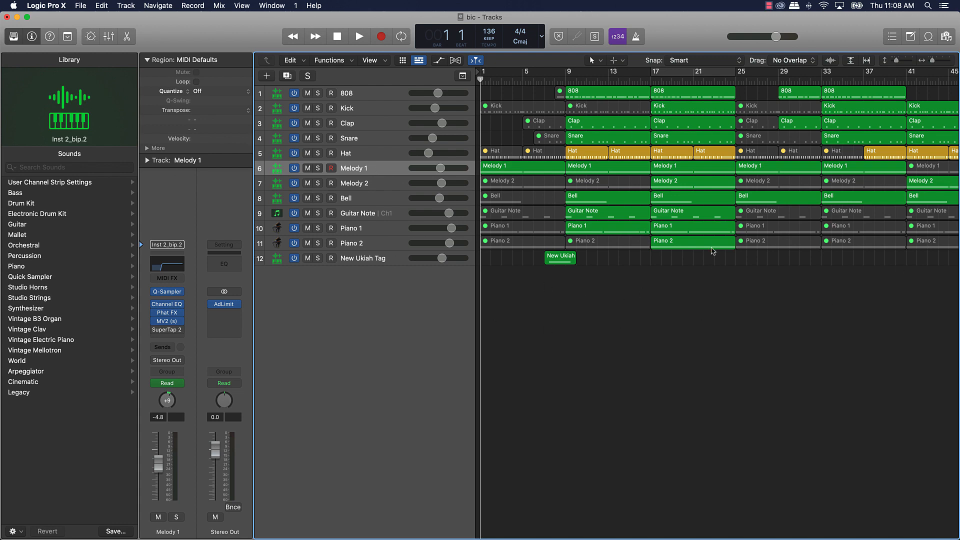
{"action": "scroll", "coordinate": [725, 250], "scroll_direction": "right", "scroll_amount": 20}
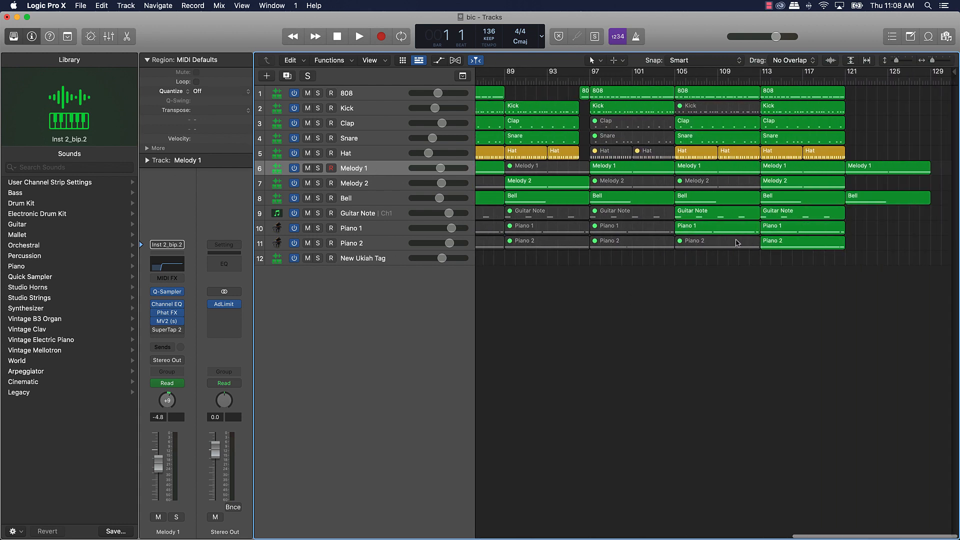
{"action": "scroll", "coordinate": [738, 243], "scroll_direction": "left", "scroll_amount": 20}
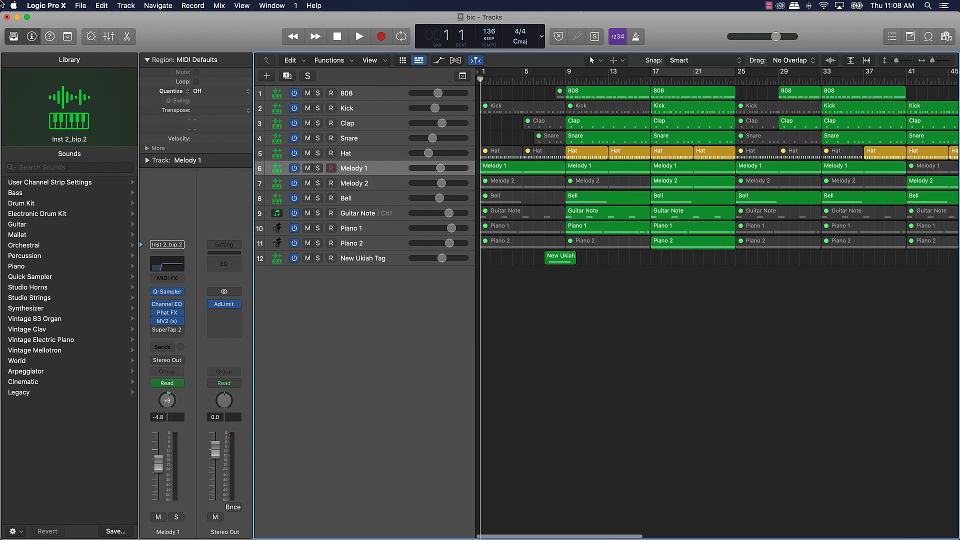
Step: Minimise the bic project to return to bic2, and slightly lower the volume of the Bic - Clap track
{"action": "left_click", "coordinate": [17, 17]}
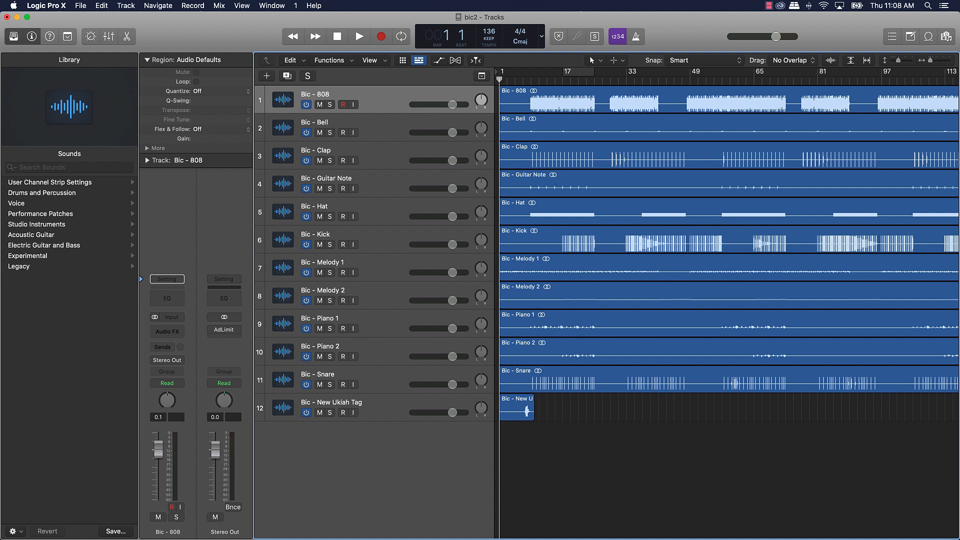
{"action": "left_click_drag", "start_coordinate": [452, 160], "coordinate": [450, 160]}
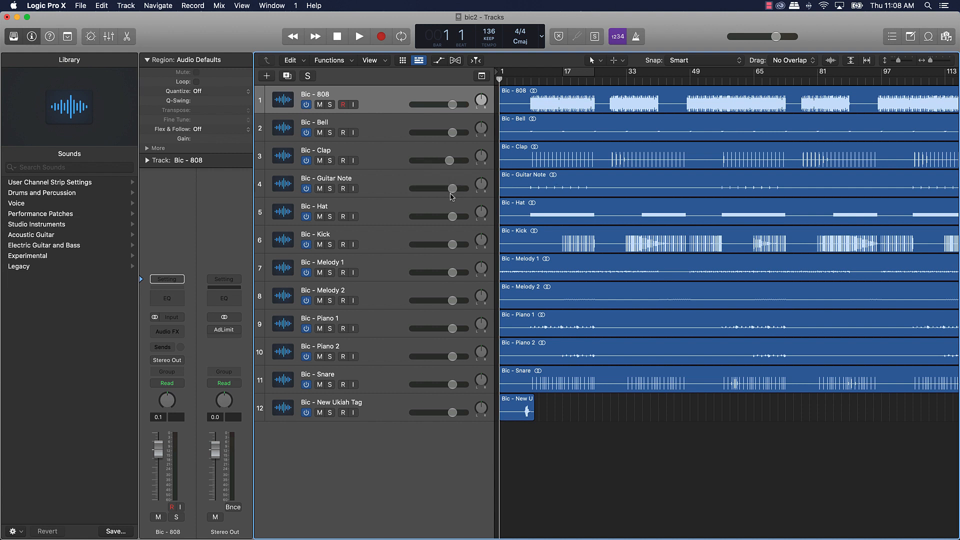